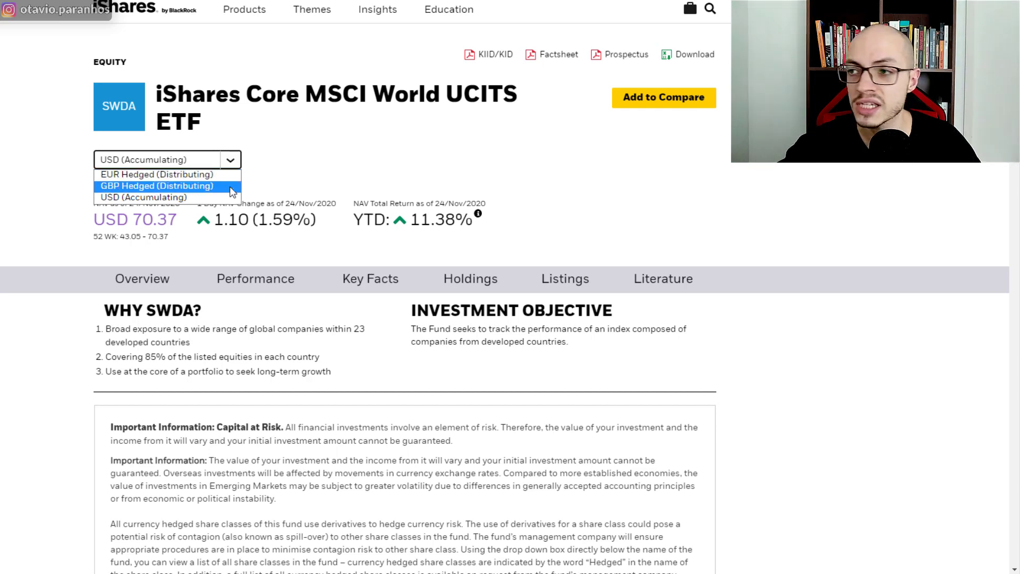
Examine the iShares Core MSCI World fund's key facts and portfolio characteristics, including base currency and number of holdings.
{"action": "left_click", "coordinate": [467, 178]}
{"action": "scroll", "coordinate": [405, 161], "scroll_direction": "down", "scroll_amount": 15}
{"action": "left_click", "coordinate": [372, 150]}
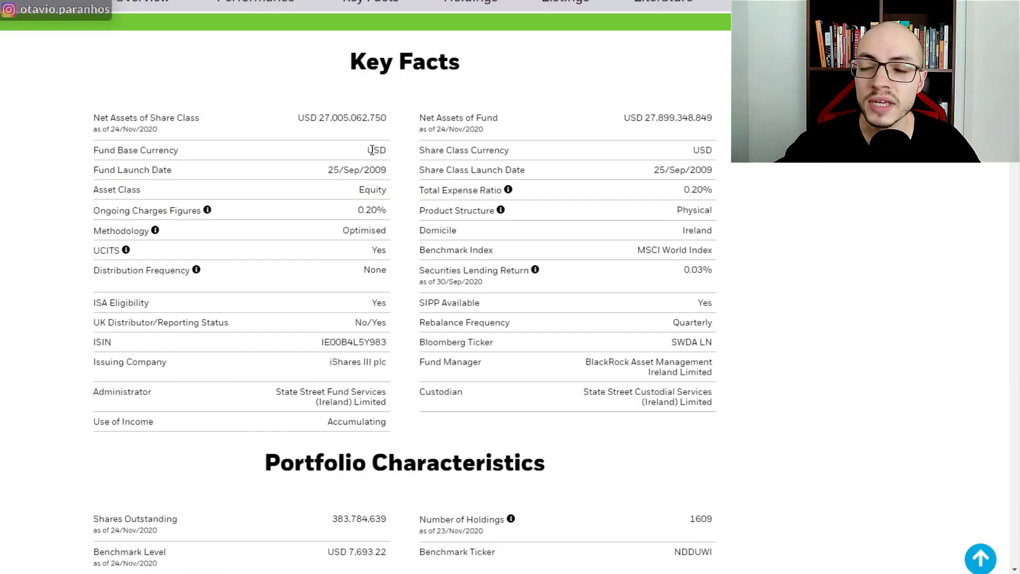
{"action": "left_click", "coordinate": [398, 157]}
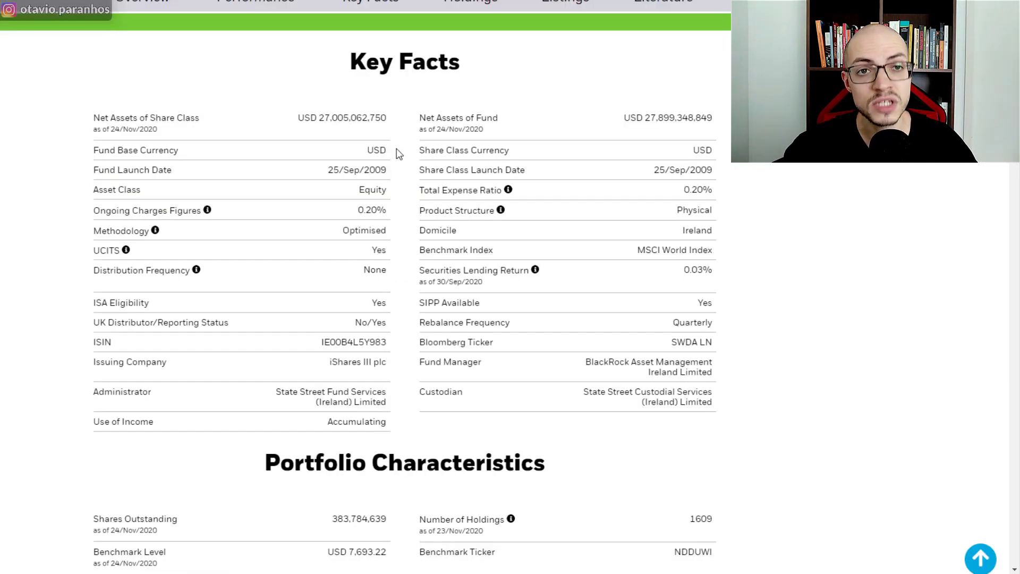
{"action": "scroll", "coordinate": [397, 149], "scroll_direction": "down", "scroll_amount": 5}
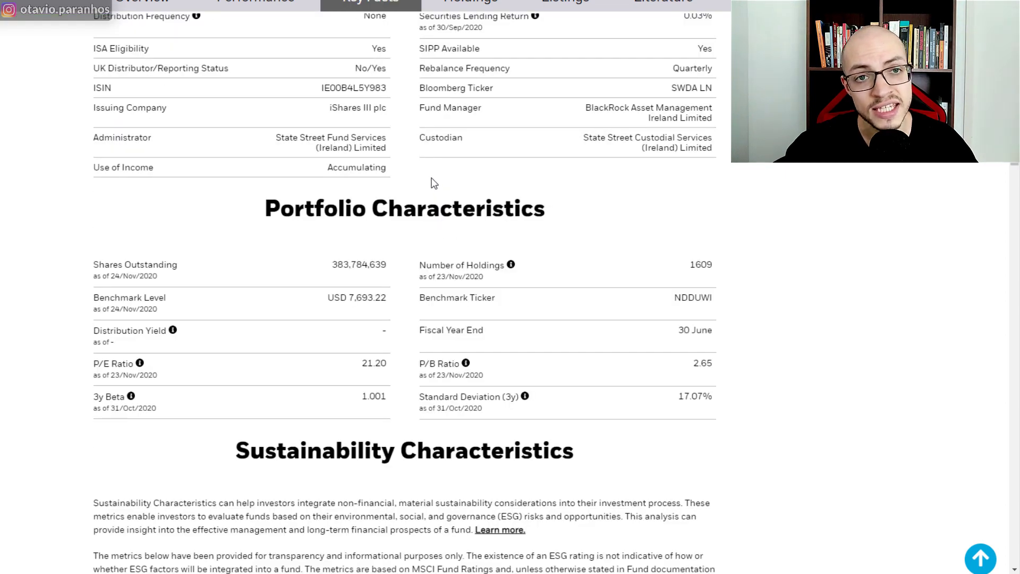
{"action": "scroll", "coordinate": [448, 200], "scroll_direction": "down", "scroll_amount": 2}
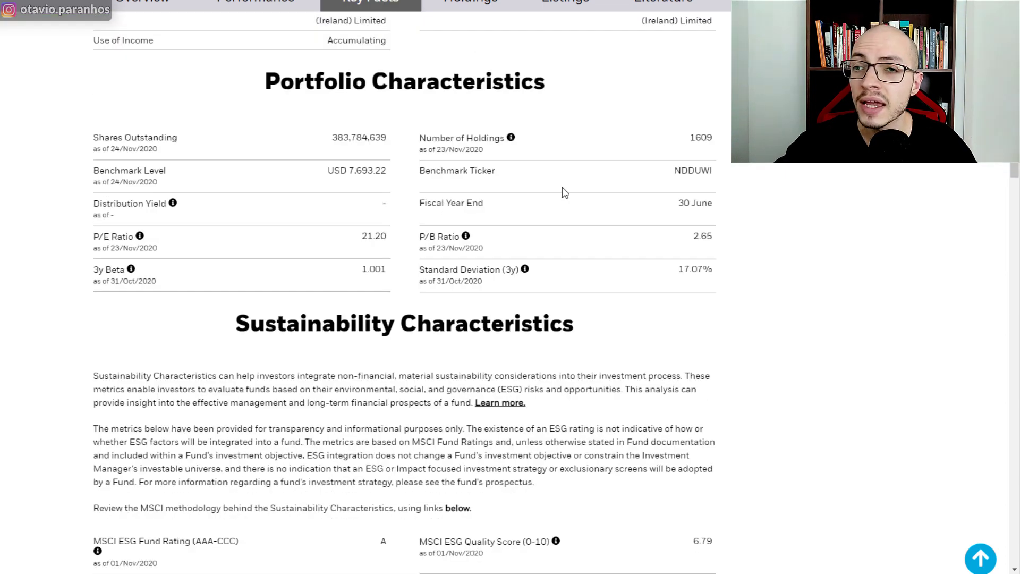
{"action": "double_click", "coordinate": [701, 138]}
{"action": "left_click", "coordinate": [715, 135]}
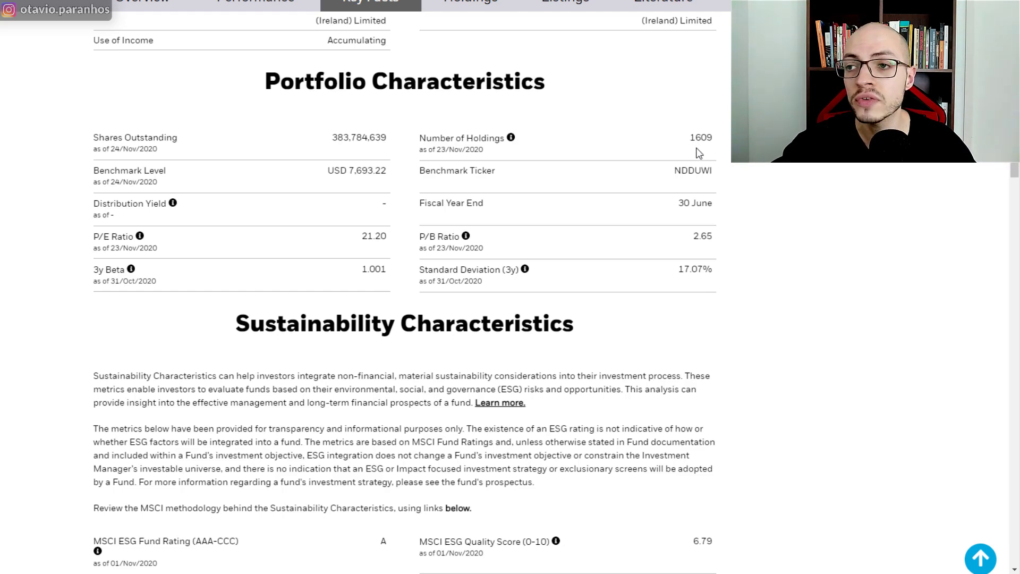
Examine the fund's top holdings and its exposure breakdowns by currency, geography and sector.
{"action": "scroll", "coordinate": [538, 252], "scroll_direction": "down", "scroll_amount": 15}
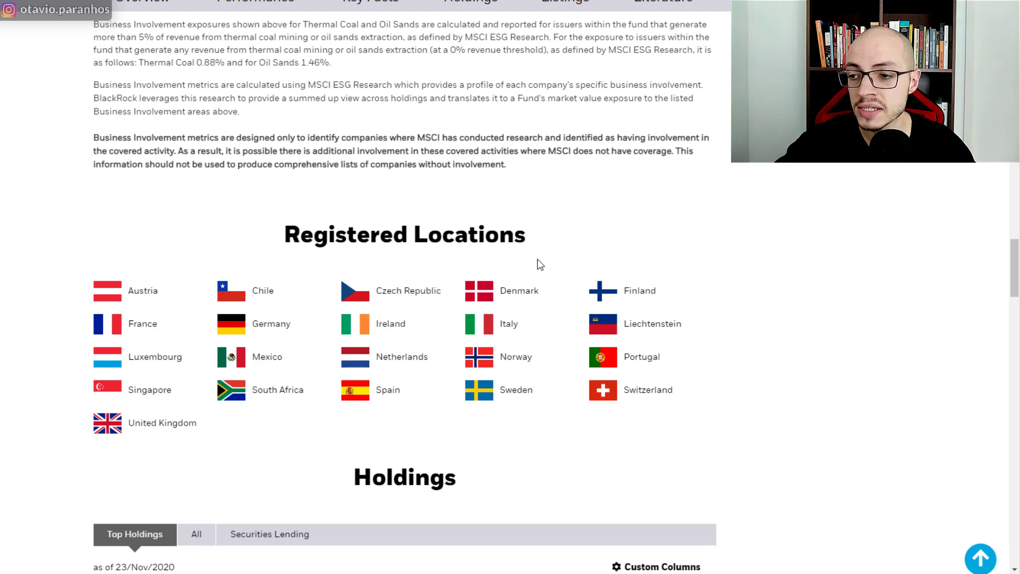
{"action": "scroll", "coordinate": [540, 264], "scroll_direction": "down", "scroll_amount": 6}
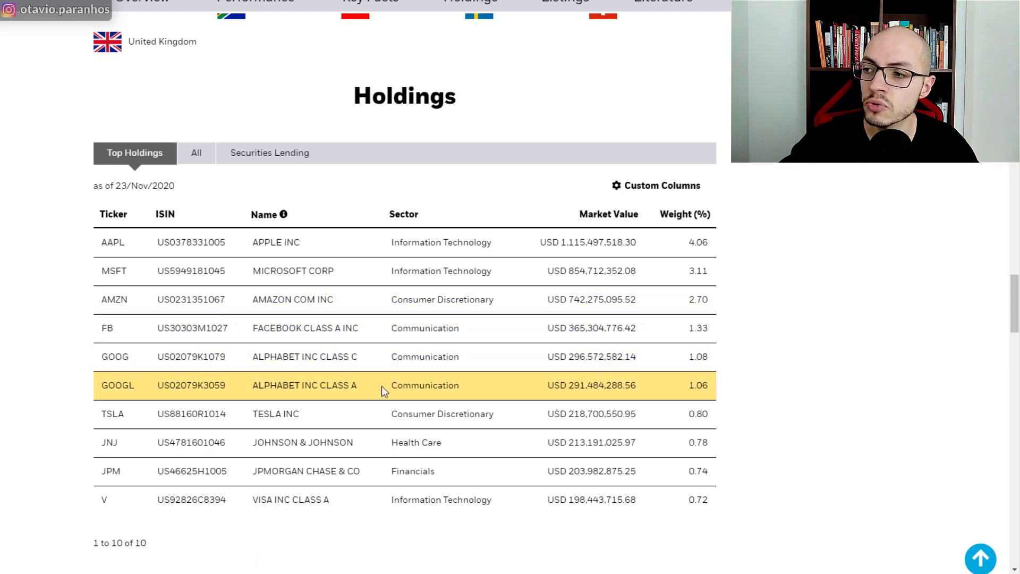
{"action": "scroll", "coordinate": [569, 407], "scroll_direction": "down", "scroll_amount": 3}
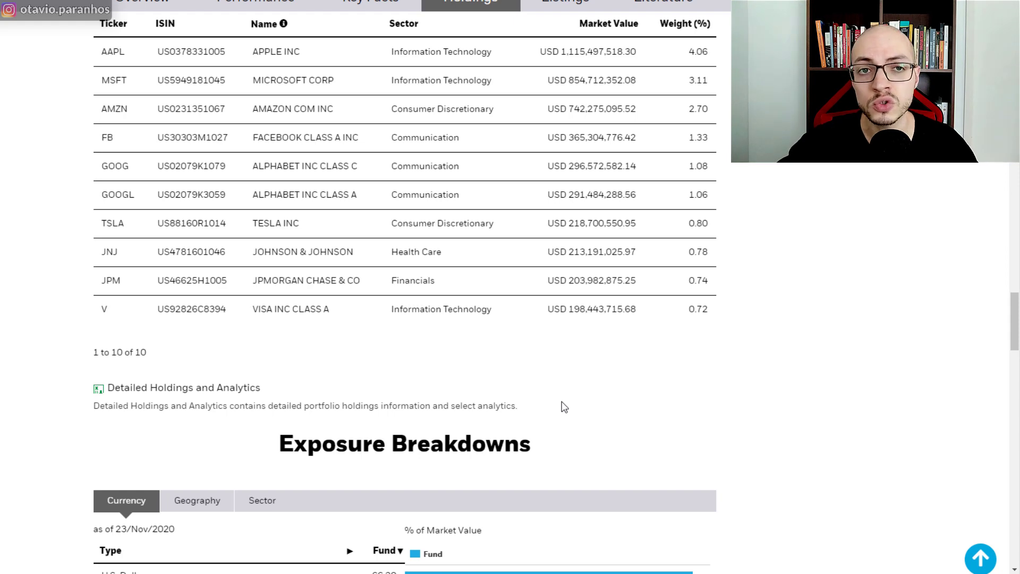
{"action": "scroll", "coordinate": [563, 405], "scroll_direction": "down", "scroll_amount": 6}
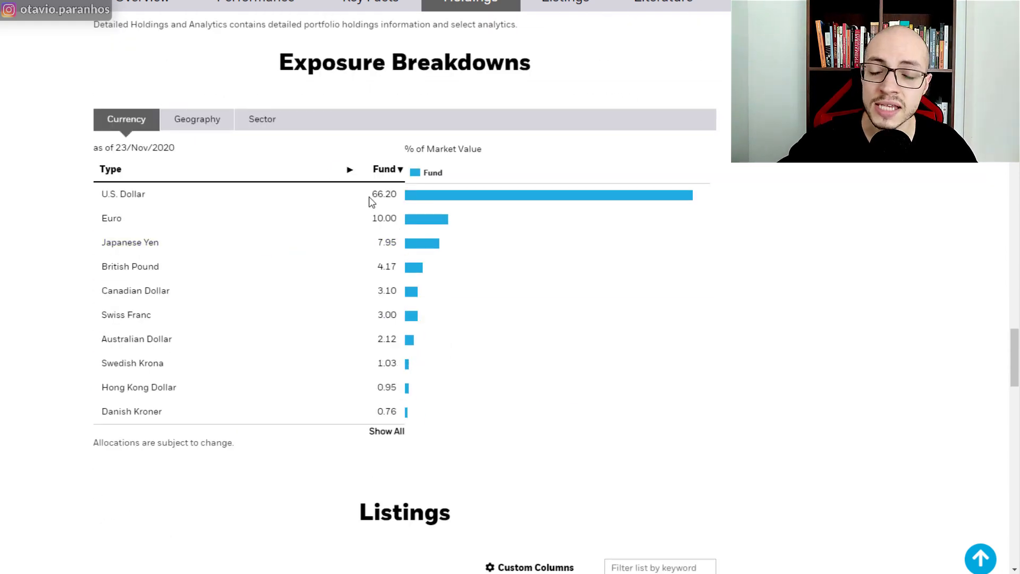
{"action": "left_click", "coordinate": [219, 132]}
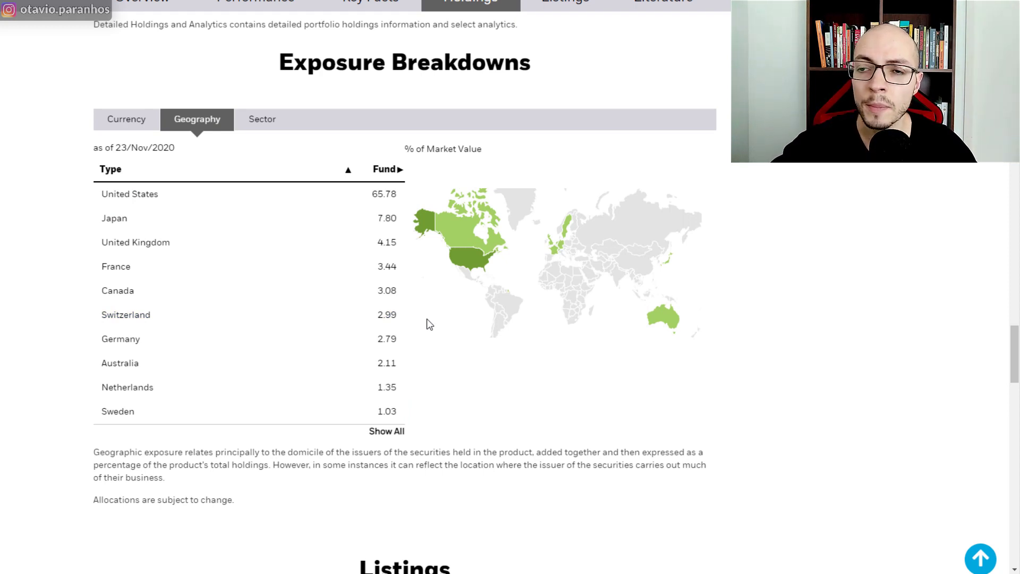
{"action": "left_click", "coordinate": [270, 123]}
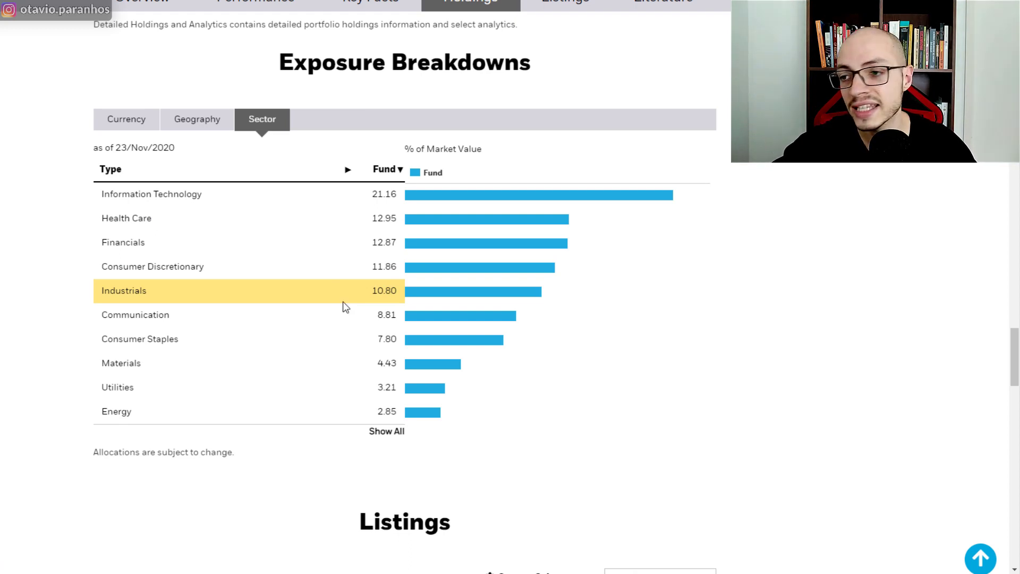
{"action": "scroll", "coordinate": [415, 282], "scroll_direction": "down", "scroll_amount": 7}
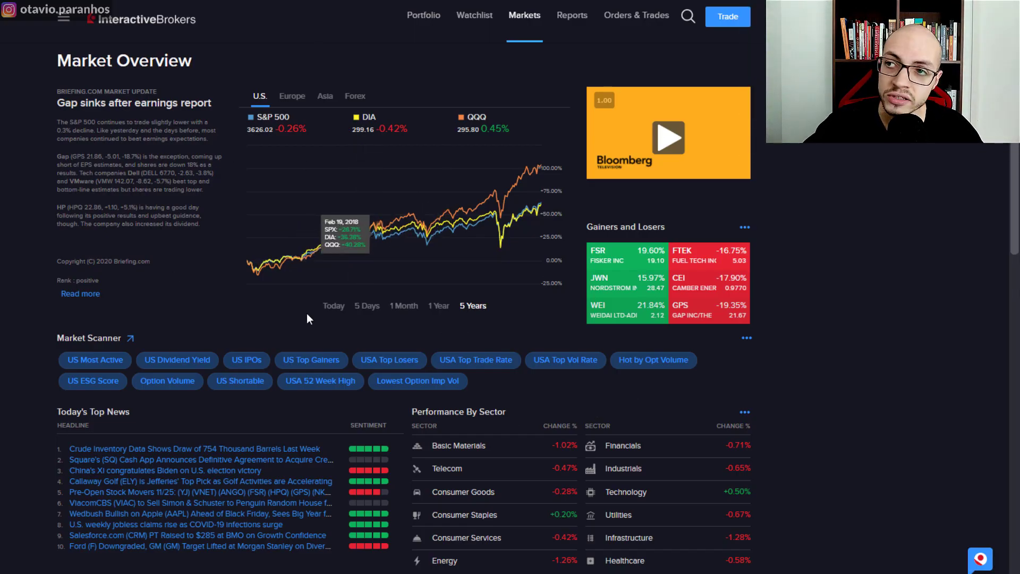
Search Interactive Brokers for IWDA and open the iShares Core MSCI World listing on LSEETF.
{"action": "scroll", "coordinate": [560, 334], "scroll_direction": "down", "scroll_amount": 2}
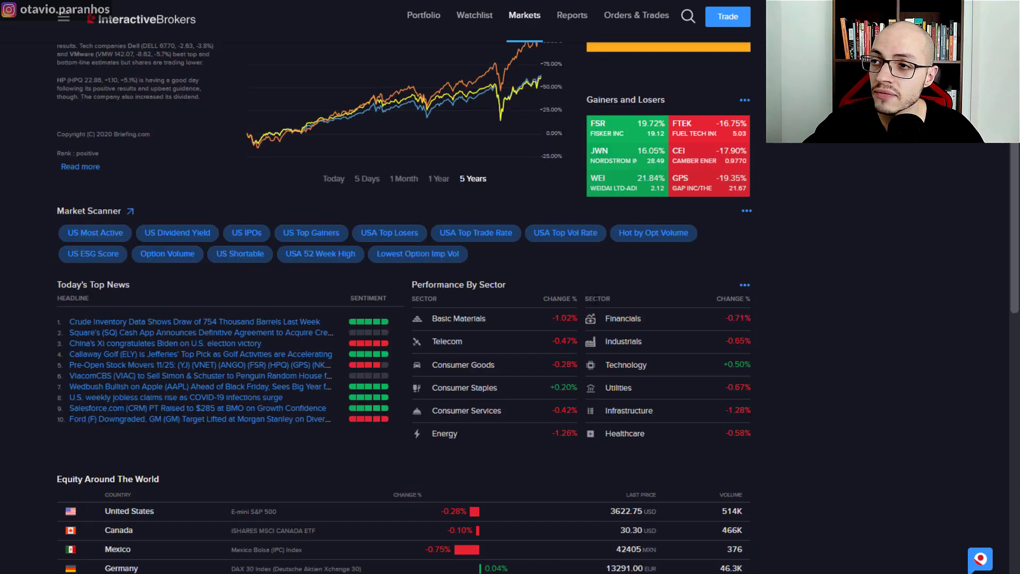
{"action": "scroll", "coordinate": [596, 295], "scroll_direction": "up", "scroll_amount": 2}
{"action": "scroll", "coordinate": [569, 340], "scroll_direction": "down", "scroll_amount": 3}
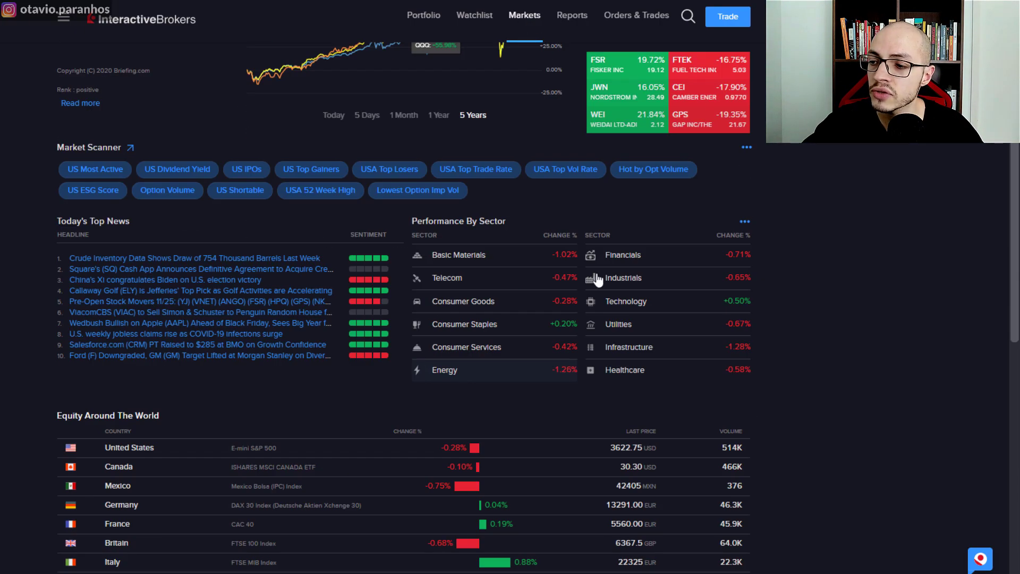
{"action": "scroll", "coordinate": [524, 326], "scroll_direction": "down", "scroll_amount": 3}
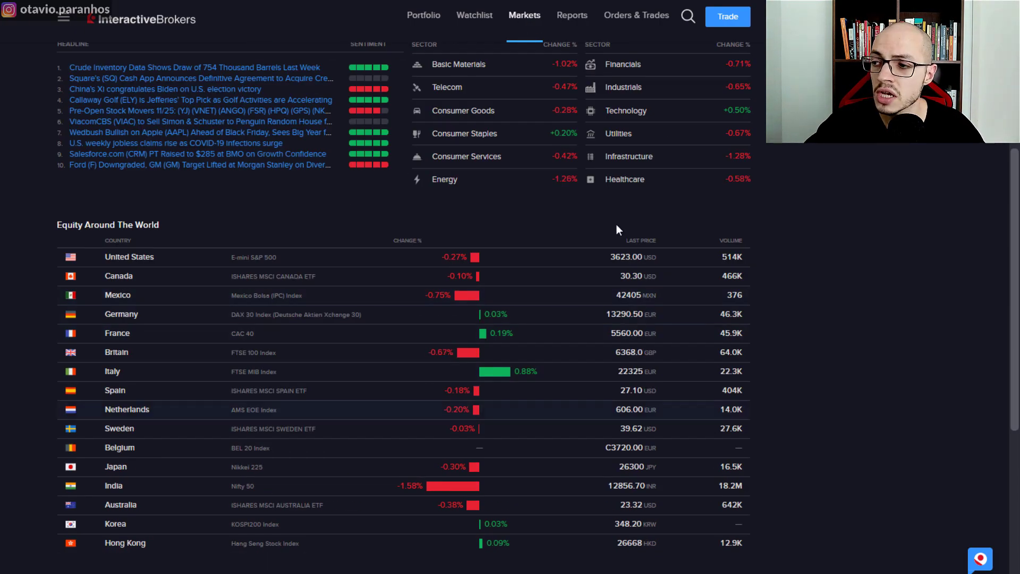
{"action": "scroll", "coordinate": [577, 266], "scroll_direction": "up", "scroll_amount": 6}
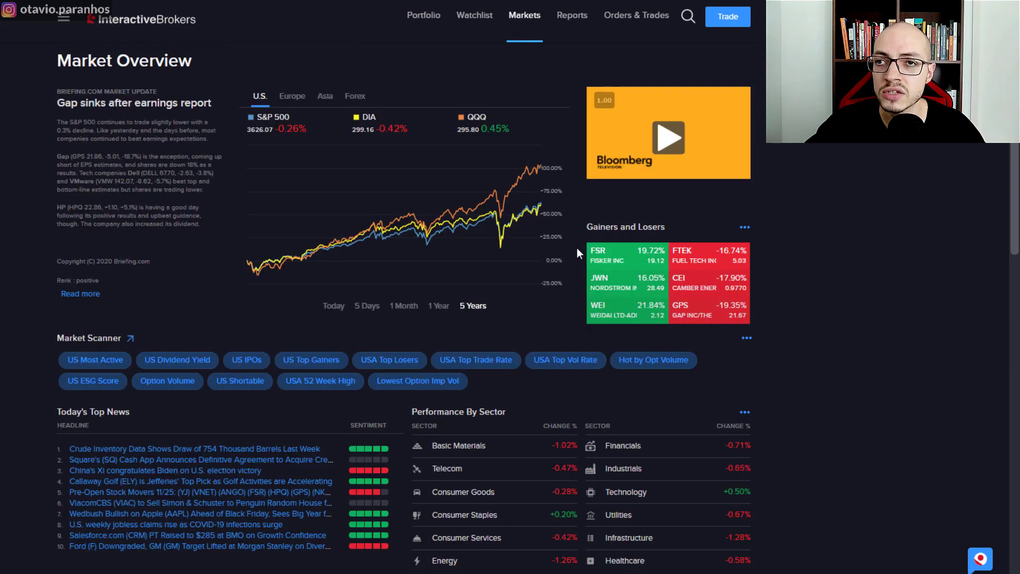
{"action": "left_click", "coordinate": [688, 17]}
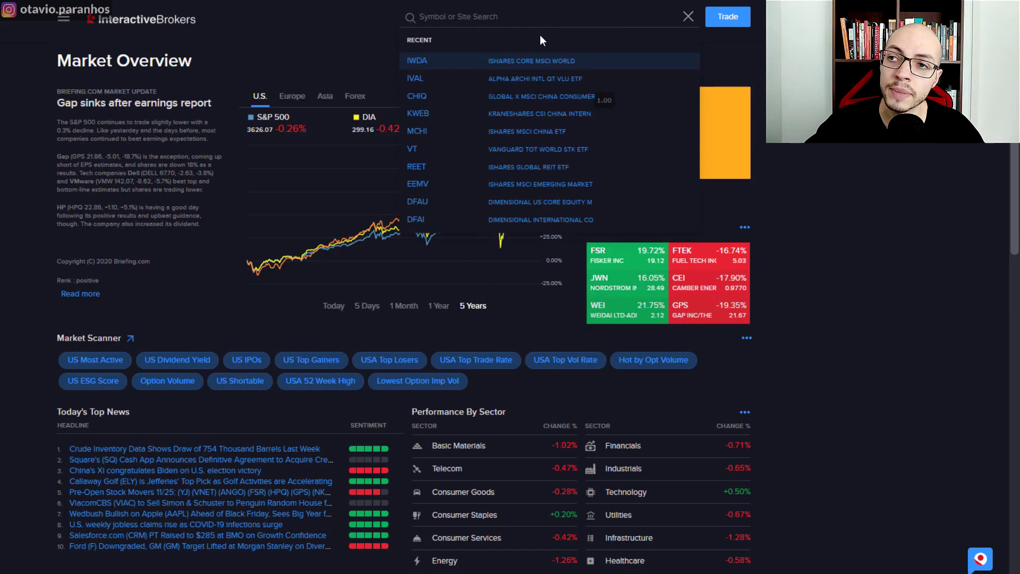
{"action": "type", "text": "IWDA"}
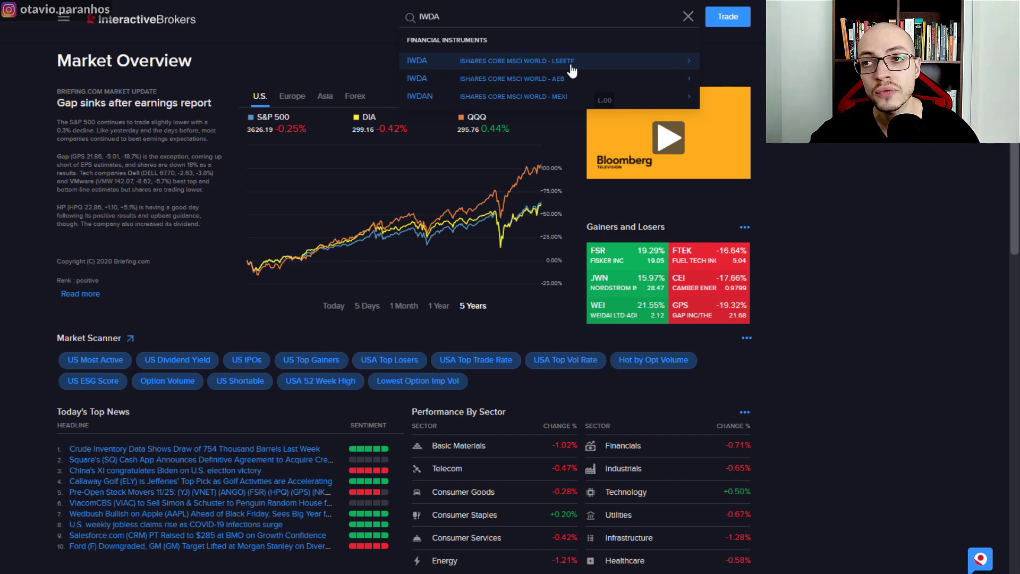
{"action": "left_click", "coordinate": [573, 66]}
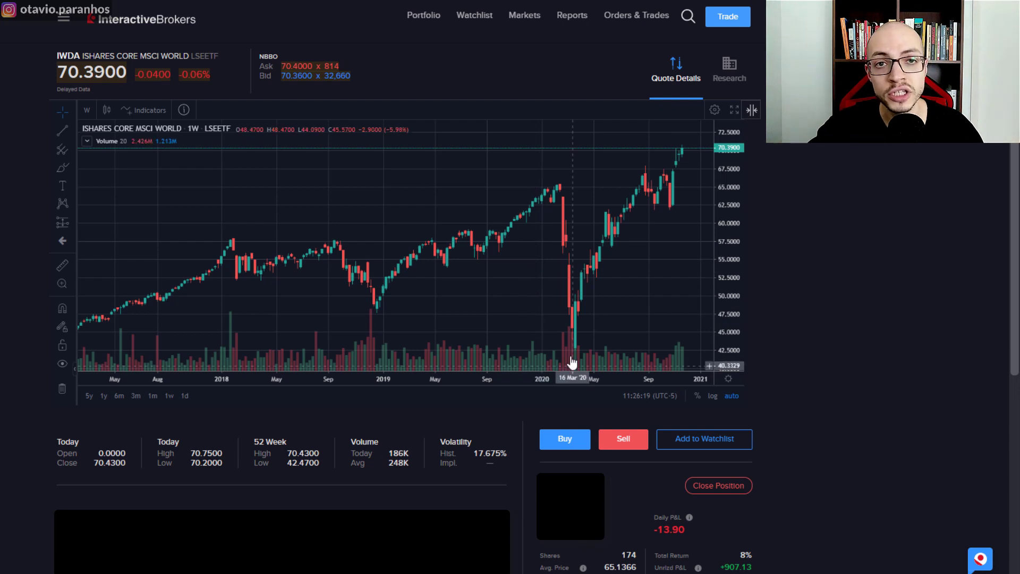
Start a buy order for 31 shares of IWDA, with the account details expanded.
{"action": "left_click", "coordinate": [566, 440]}
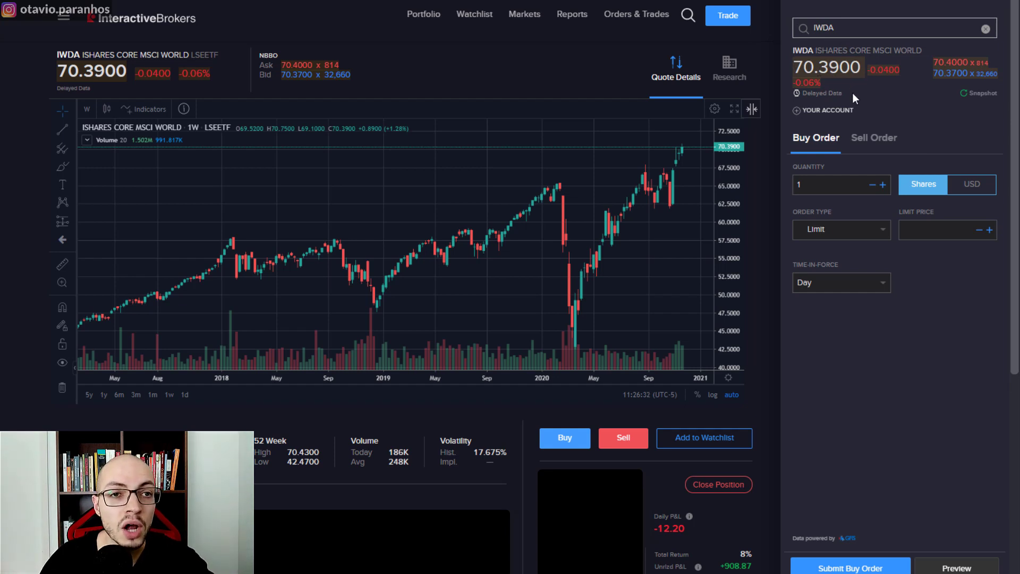
{"action": "left_click", "coordinate": [850, 110]}
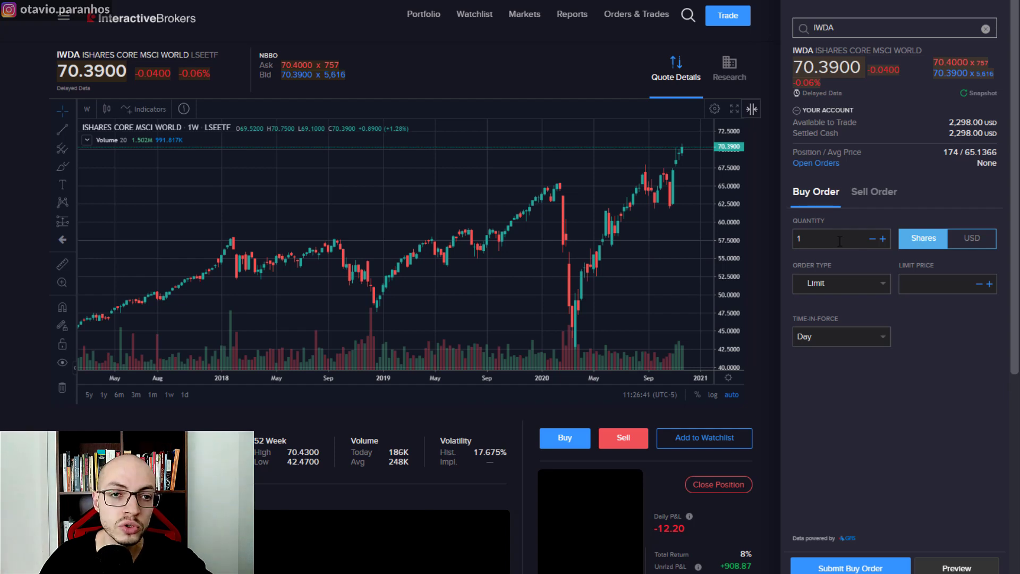
{"action": "left_click", "coordinate": [807, 234]}
{"action": "type", "text": "31"}
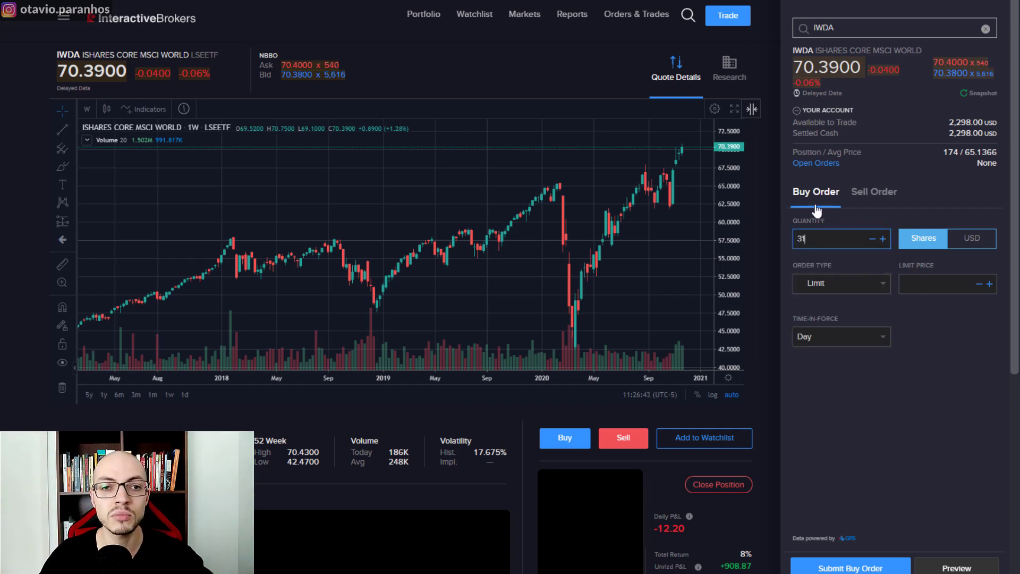
{"action": "left_click", "coordinate": [967, 205]}
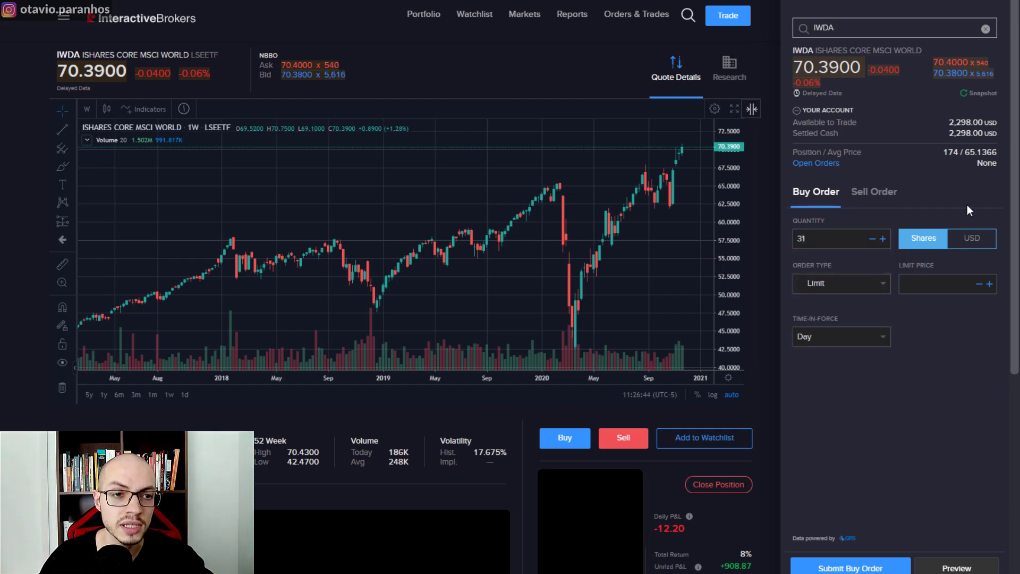
Set the buy order's limit price to 71.
{"action": "left_click", "coordinate": [918, 280]}
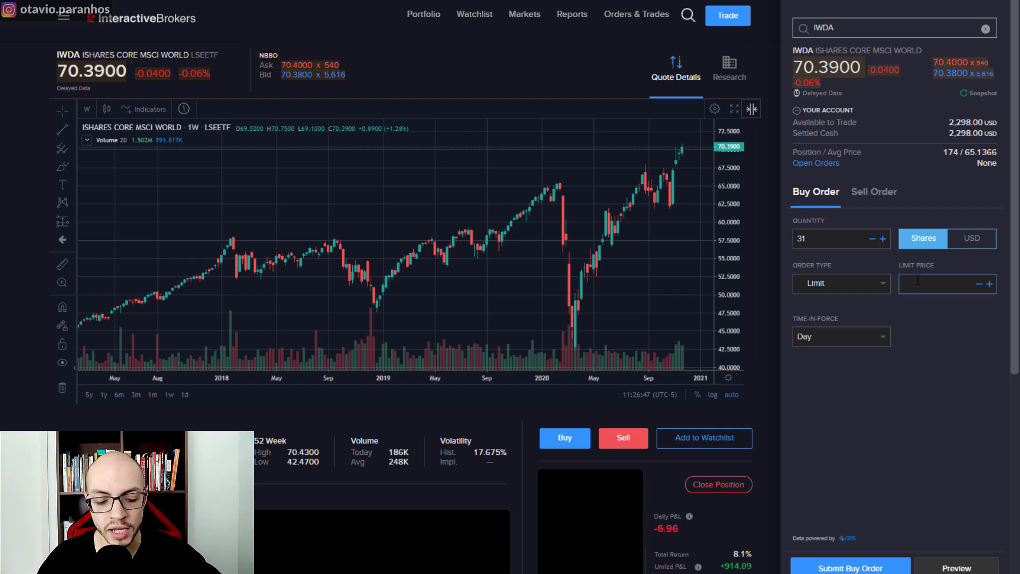
{"action": "type", "text": "71"}
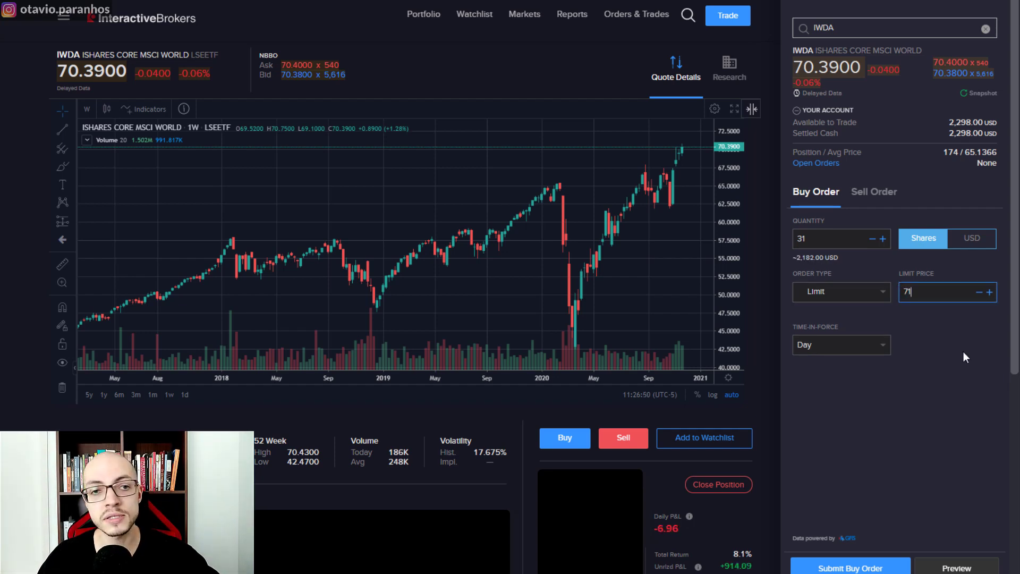
{"action": "left_click", "coordinate": [964, 351]}
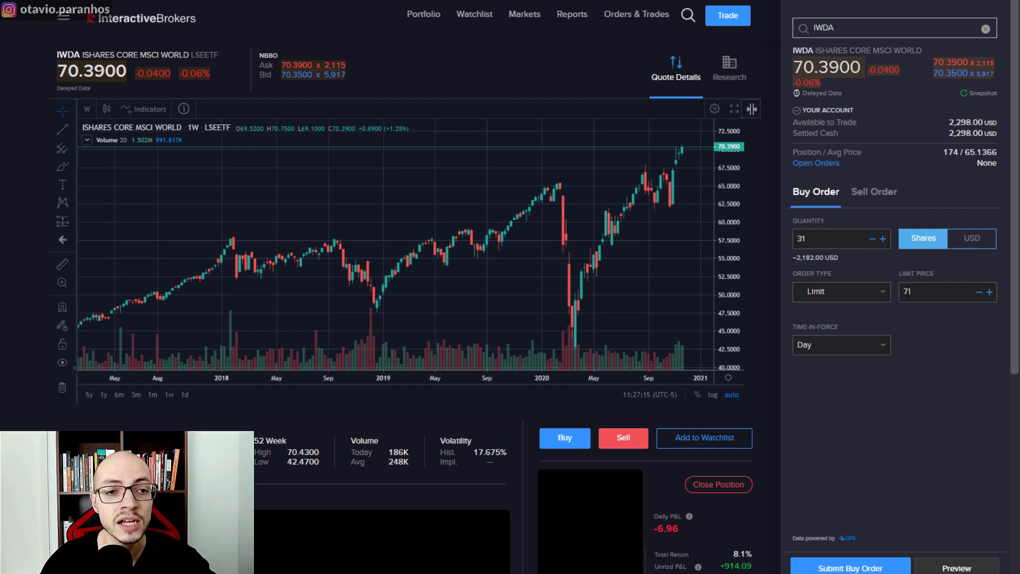
Preview the IWDA buy order and check its limit price, total cost and the available funds before and after the trade.
{"action": "left_click", "coordinate": [956, 568]}
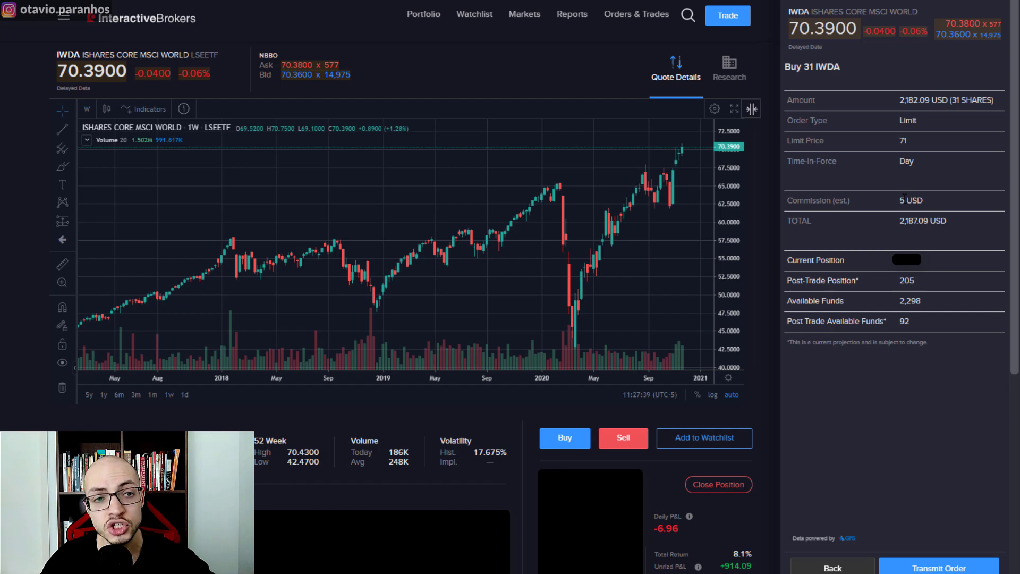
{"action": "double_click", "coordinate": [904, 142]}
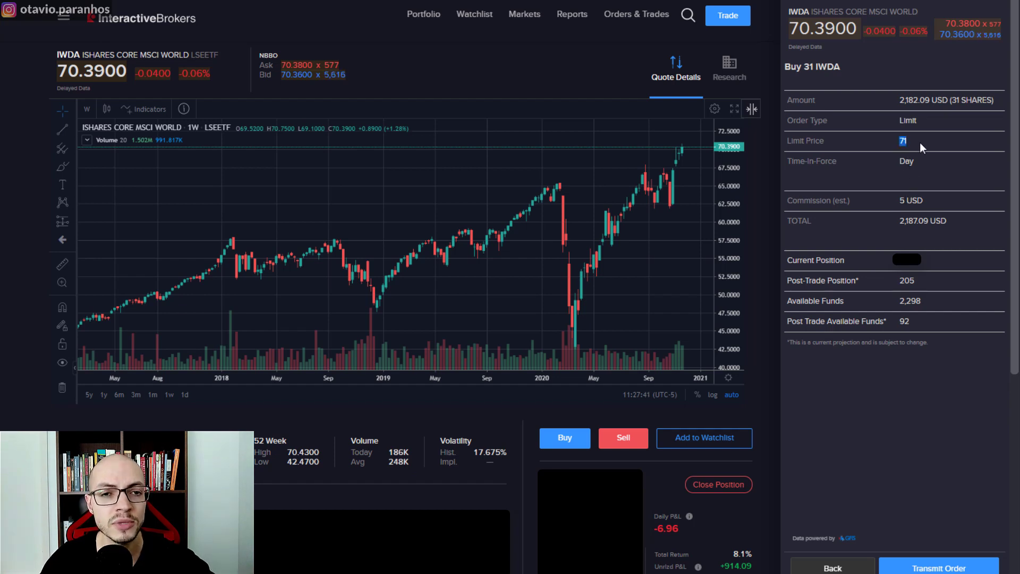
{"action": "left_click_drag", "start_coordinate": [933, 223], "coordinate": [948, 224]}
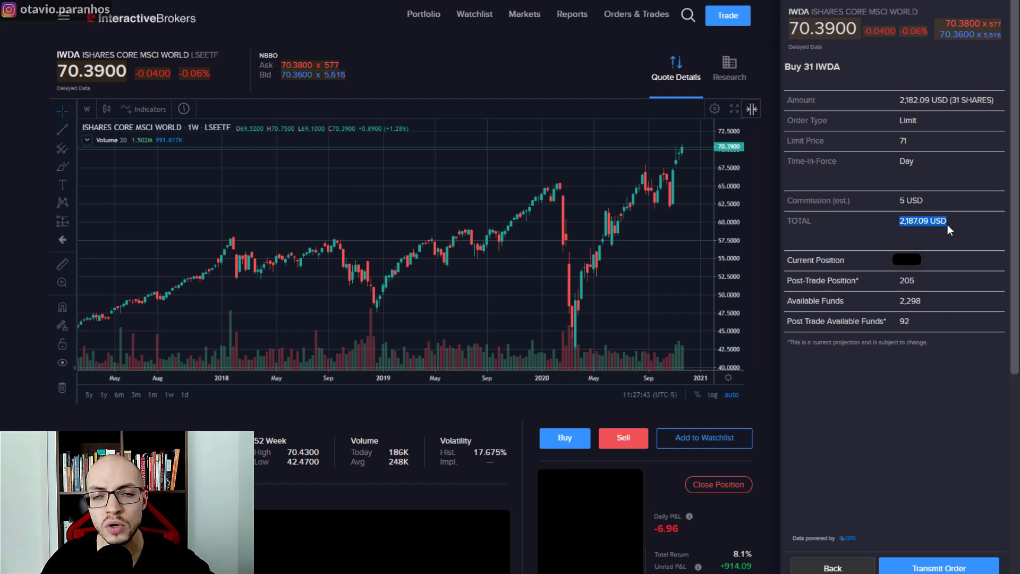
{"action": "left_click", "coordinate": [947, 229]}
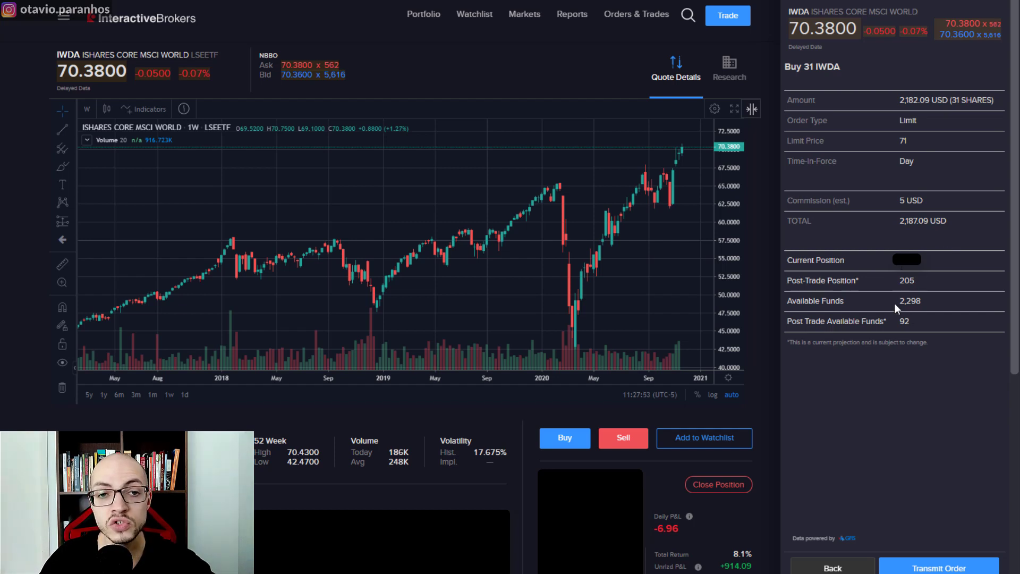
{"action": "left_click_drag", "start_coordinate": [895, 303], "coordinate": [931, 324]}
{"action": "left_click", "coordinate": [936, 303]}
{"action": "left_click", "coordinate": [932, 324]}
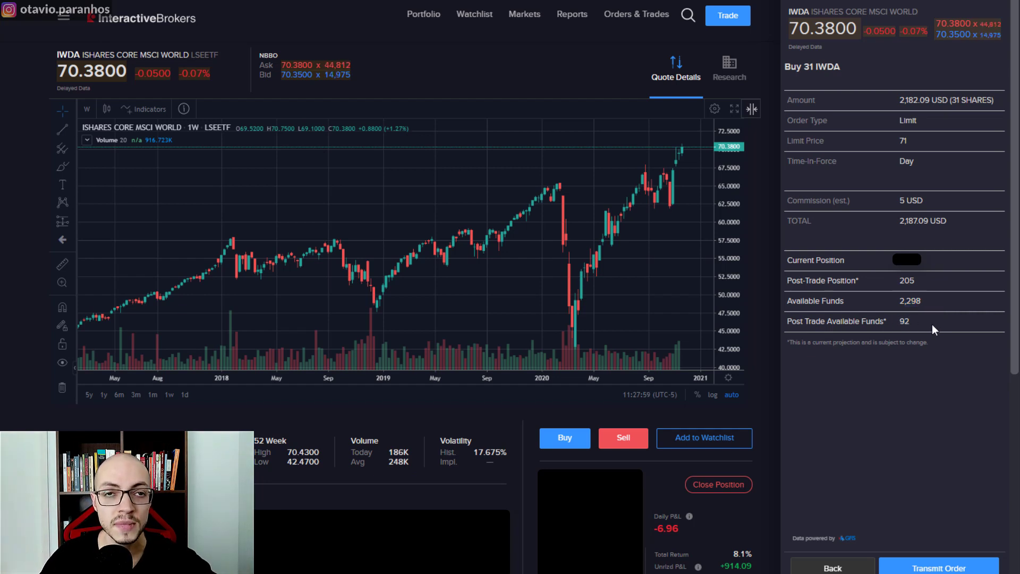
Transmit the buy order, accepting the missing market data and mandatory cap price warnings, and view it in Orders & Trades.
{"action": "left_click", "coordinate": [888, 564]}
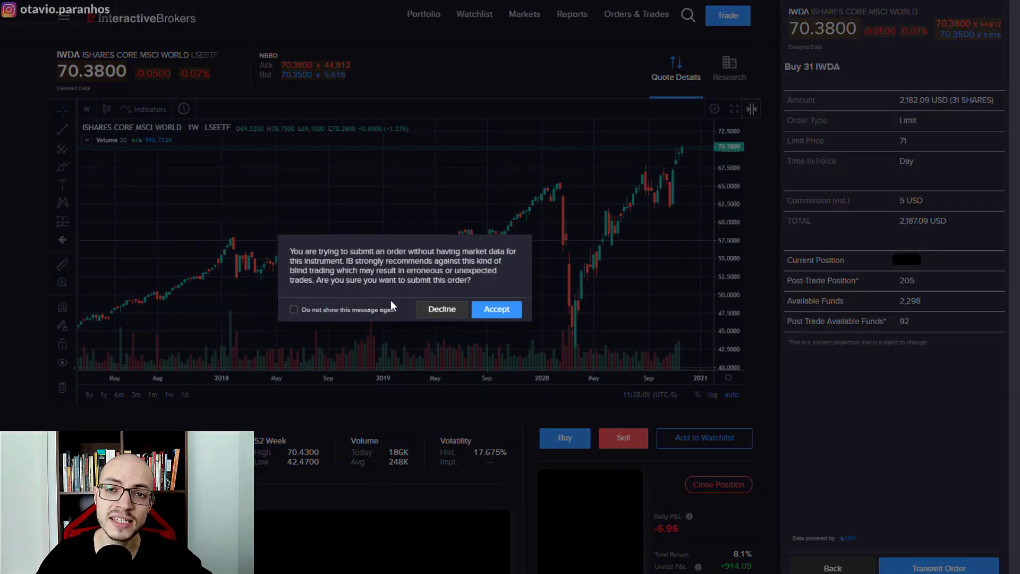
{"action": "left_click", "coordinate": [499, 313]}
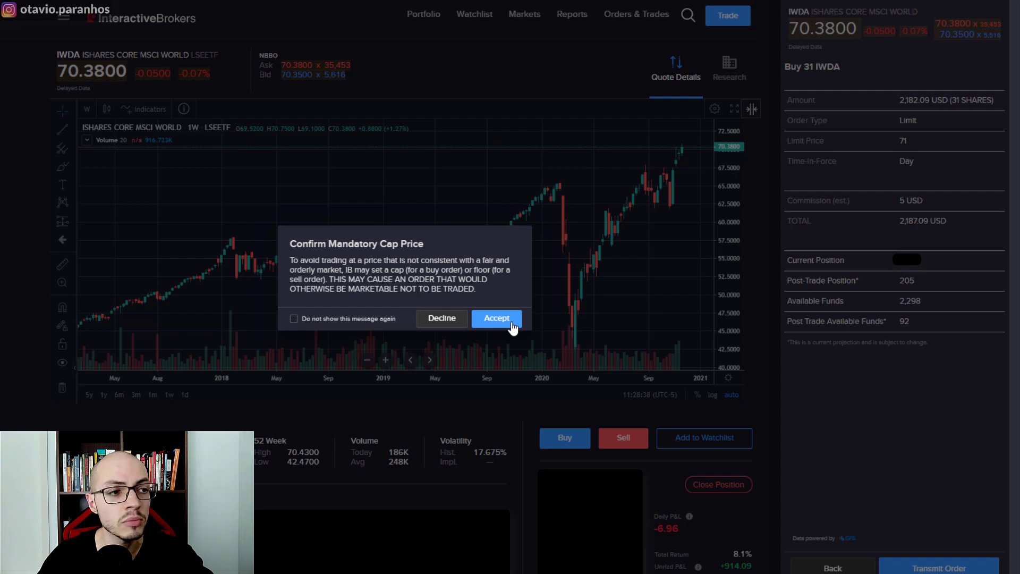
{"action": "left_click", "coordinate": [512, 323]}
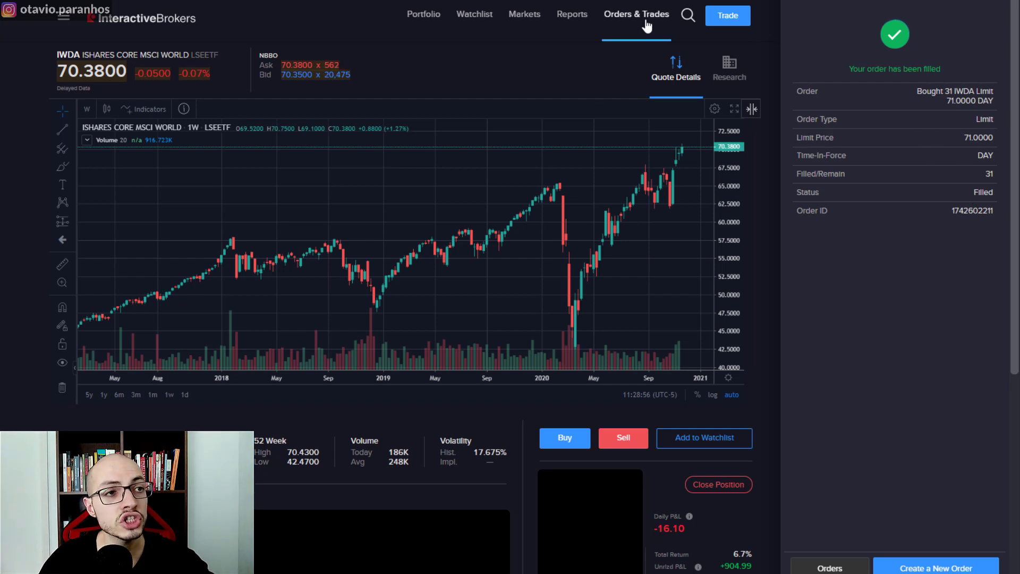
{"action": "left_click", "coordinate": [607, 20]}
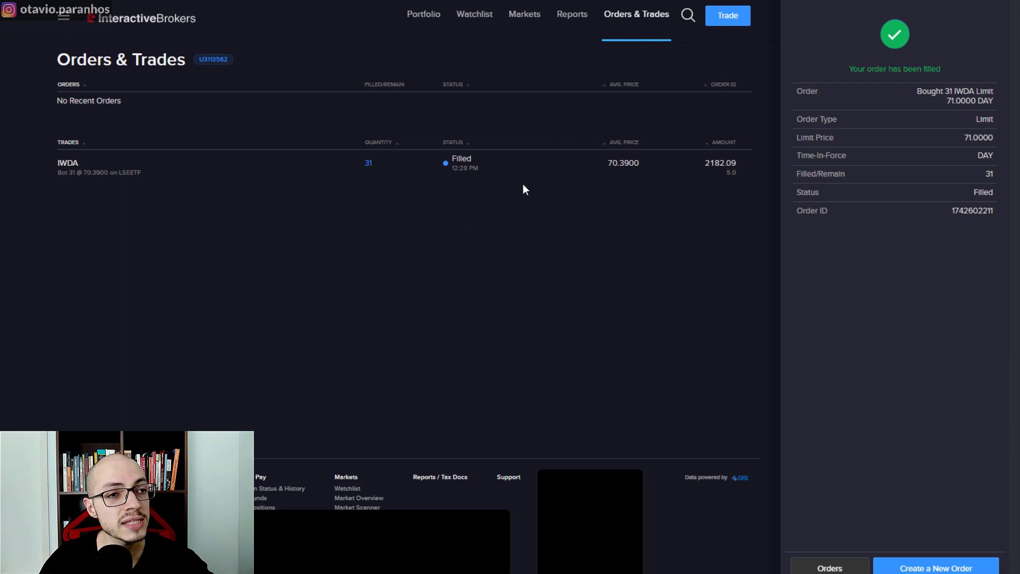